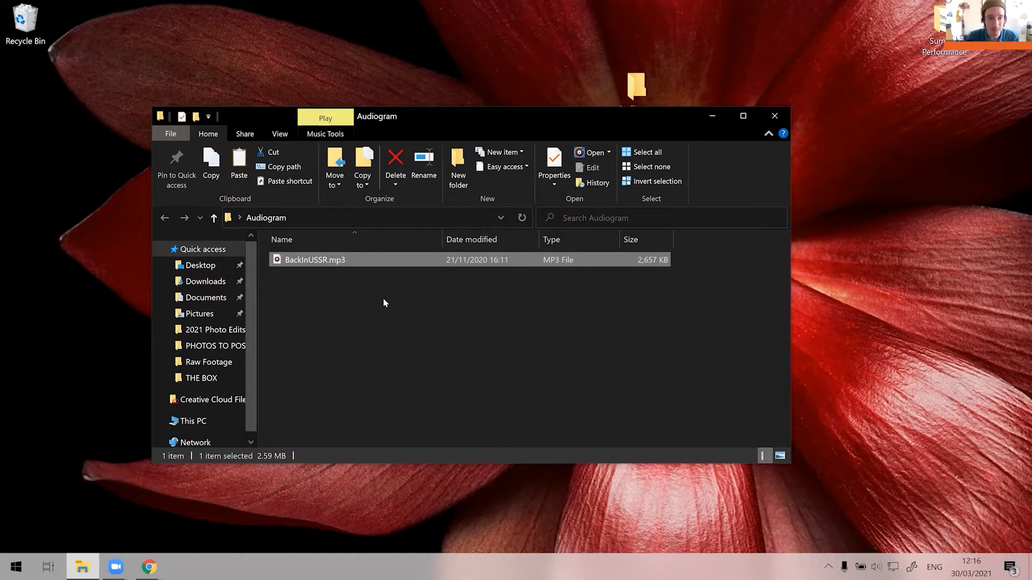
Step: Switch to Chrome and open the Headliner bookmark from the video editing folder in a new tab, with the window maximised
left_click(149, 566)
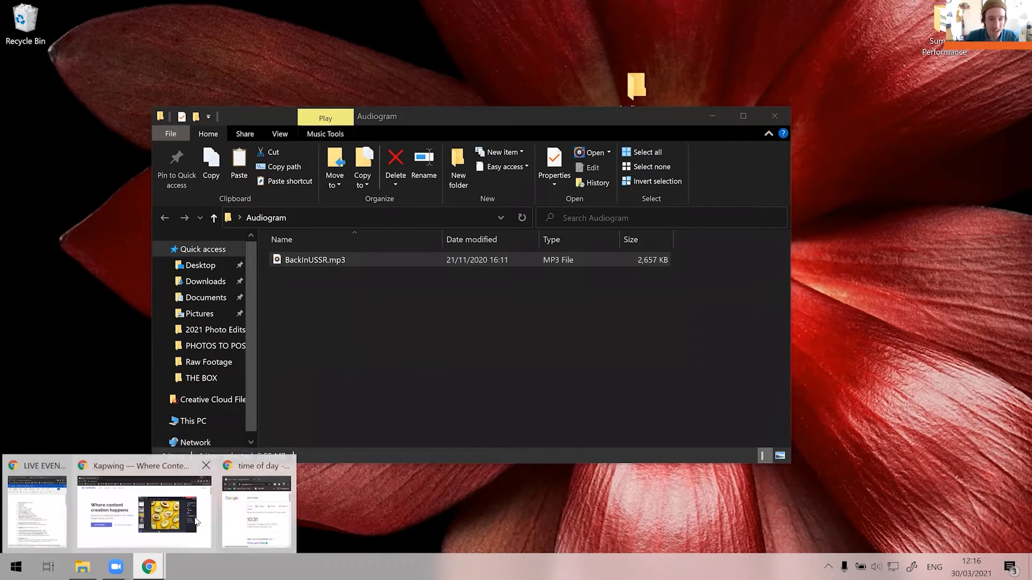
left_click(186, 520)
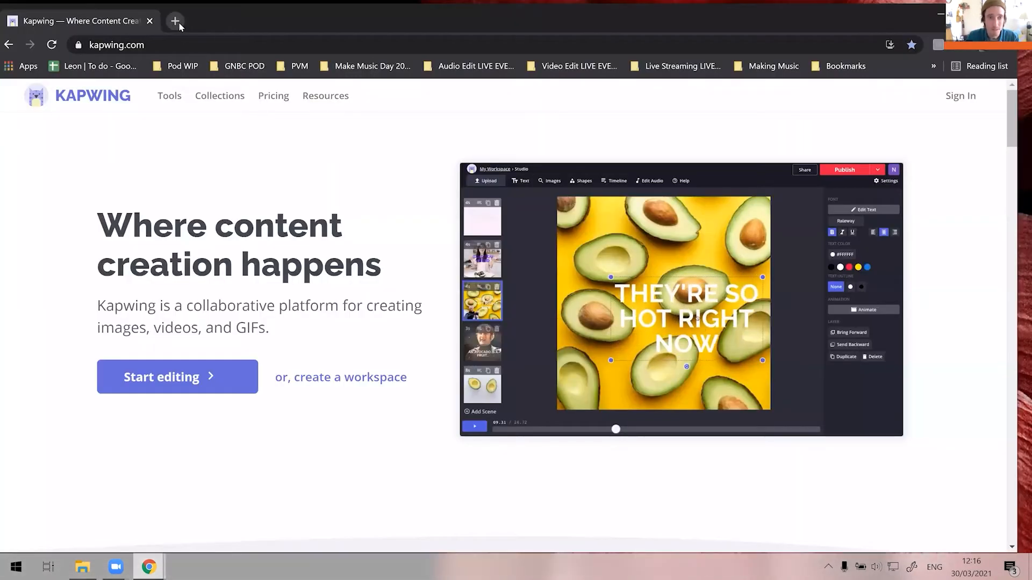
left_click(177, 24)
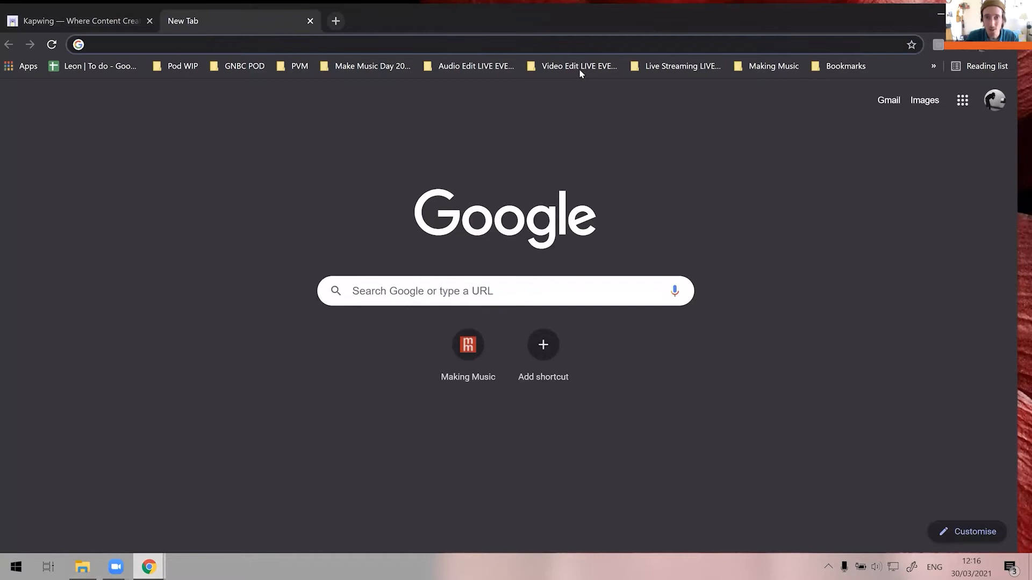
left_click(581, 68)
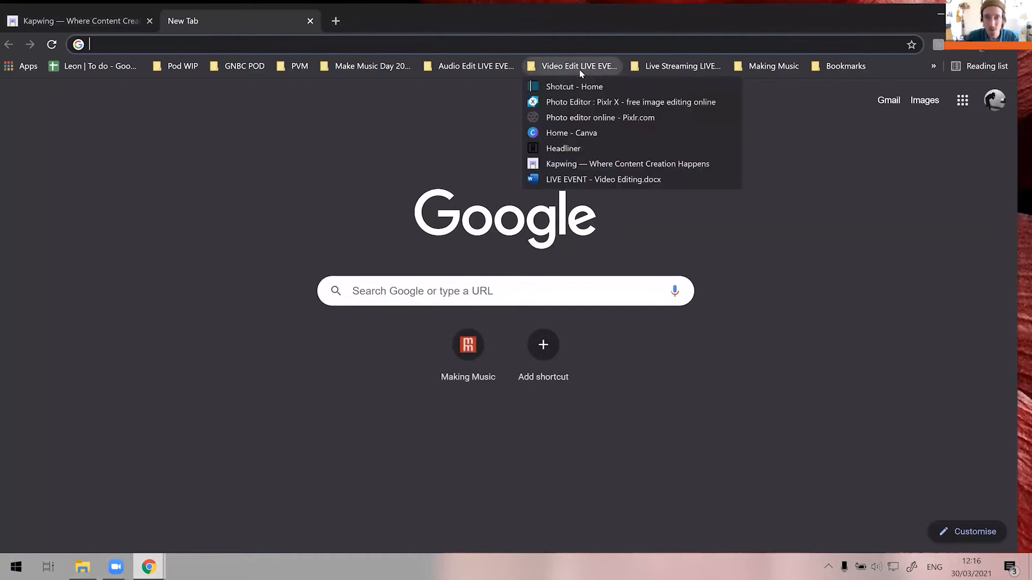
left_click(577, 148)
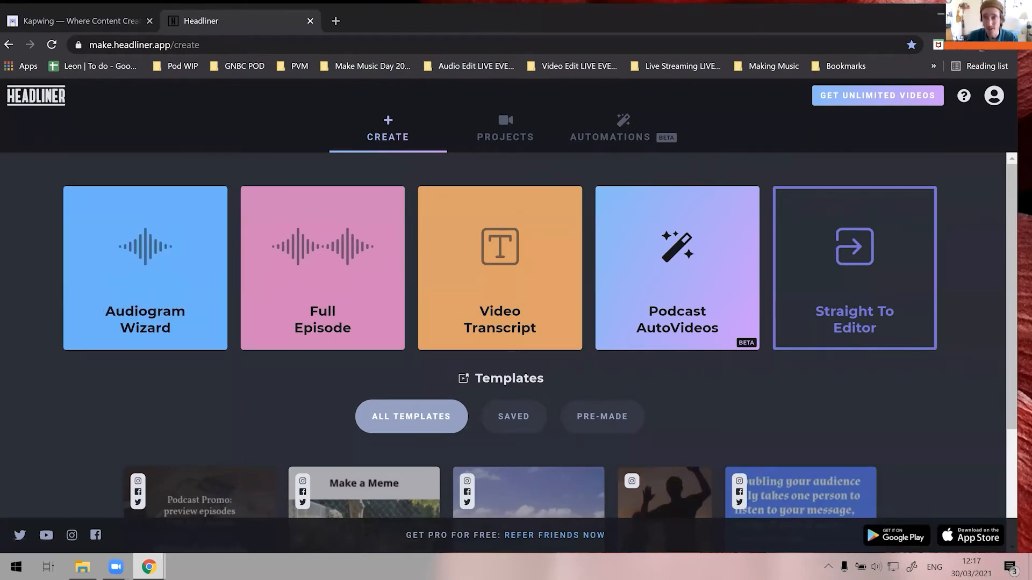
left_click(972, 15)
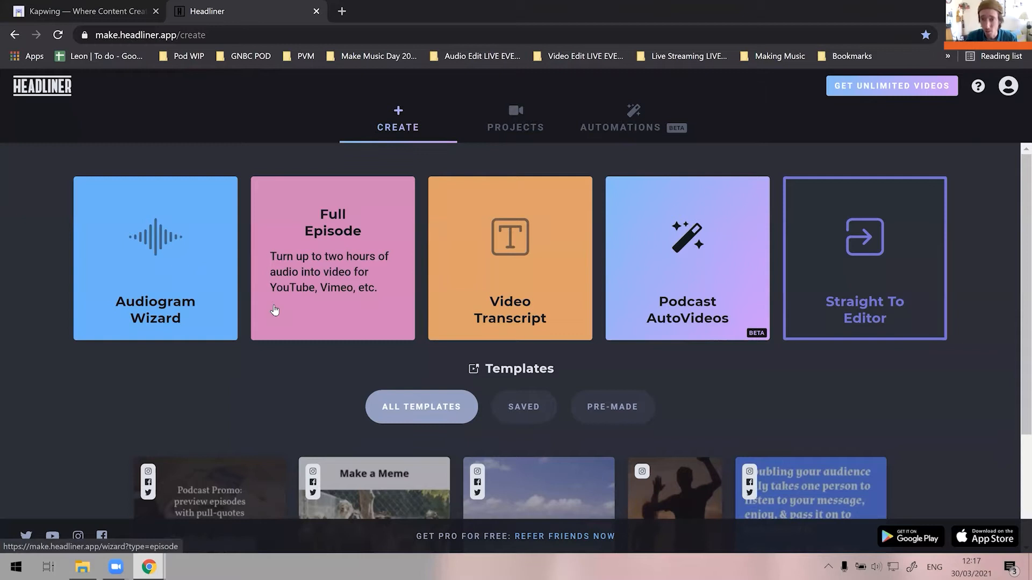
Step: Start an Audiogram Wizard project and upload BackInUSSR.mp3 as its audio
left_click(154, 257)
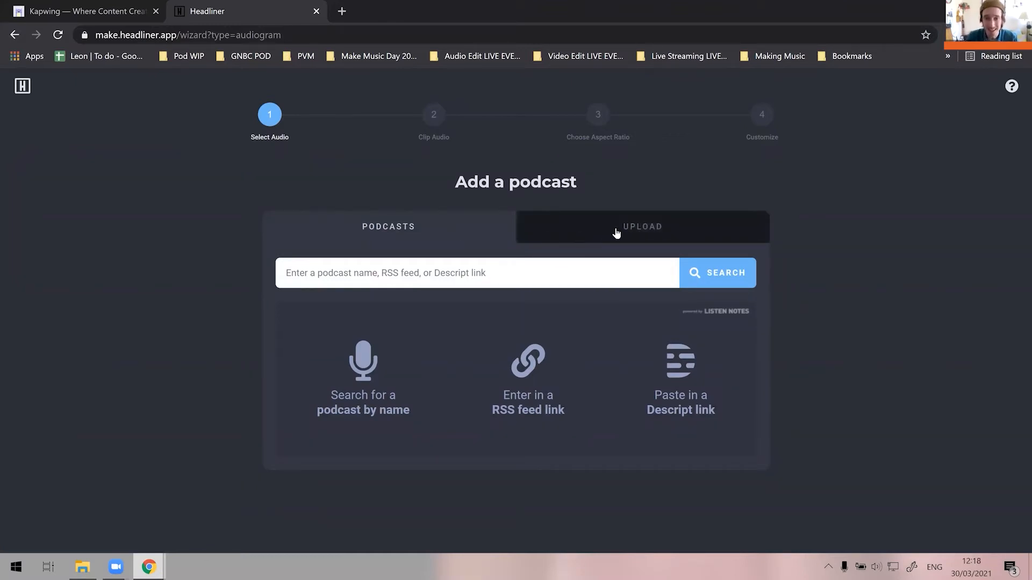
left_click(652, 235)
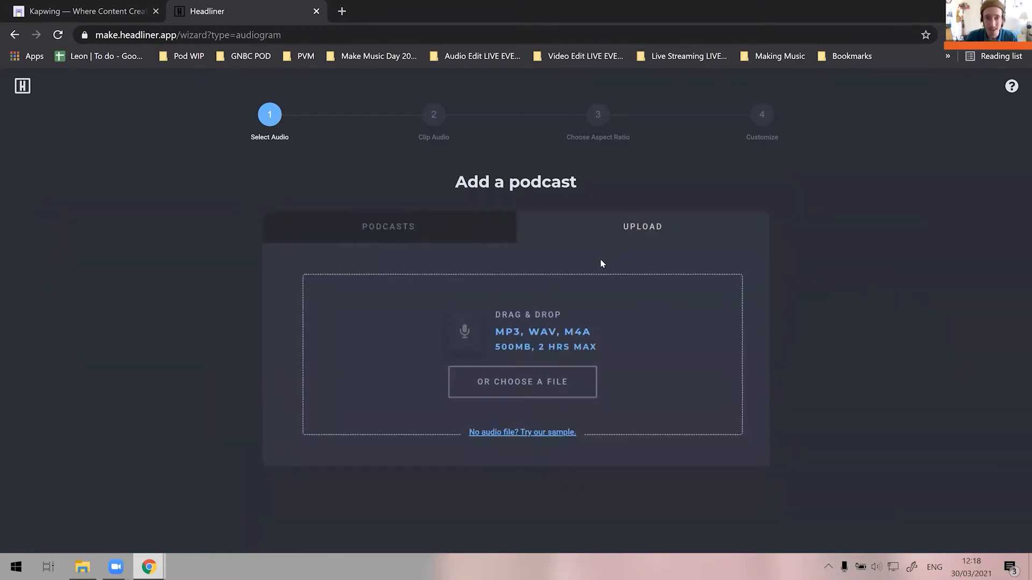
left_click(558, 381)
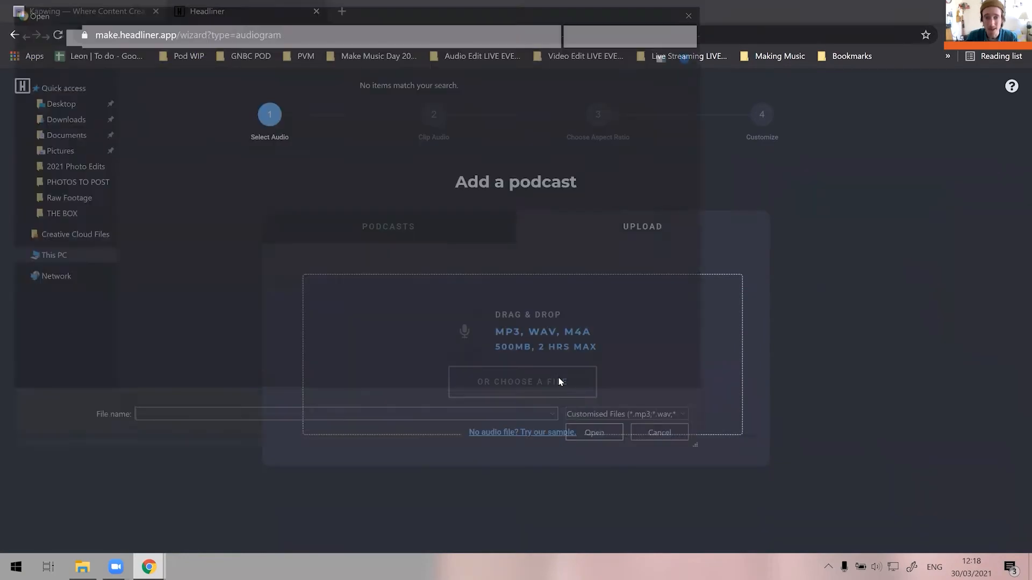
left_click(271, 33)
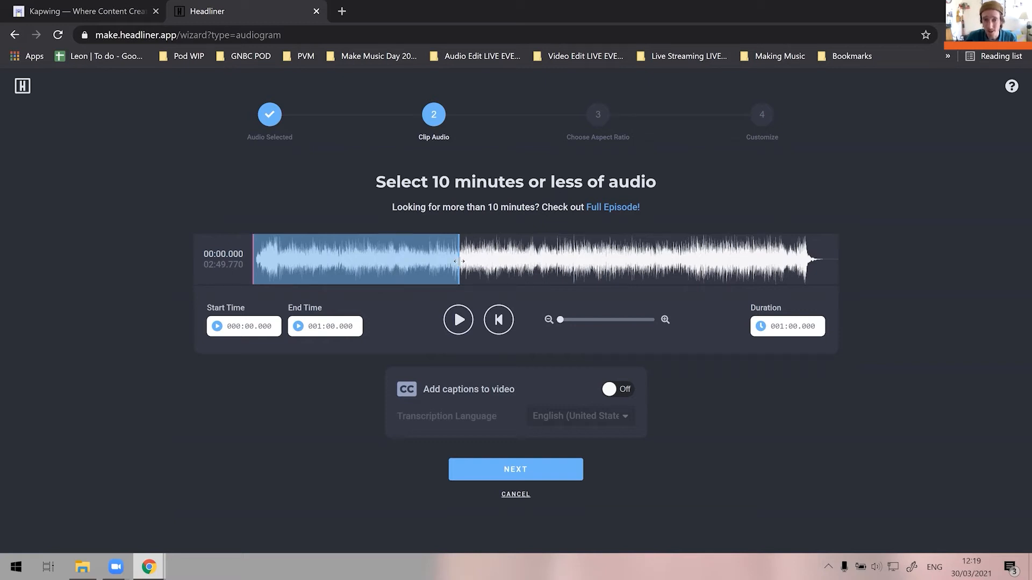
Step: Extend and preview the audio clip up to about 02:48.8, and continue without captions in the square aspect ratio
left_click_drag(459, 261, 852, 245)
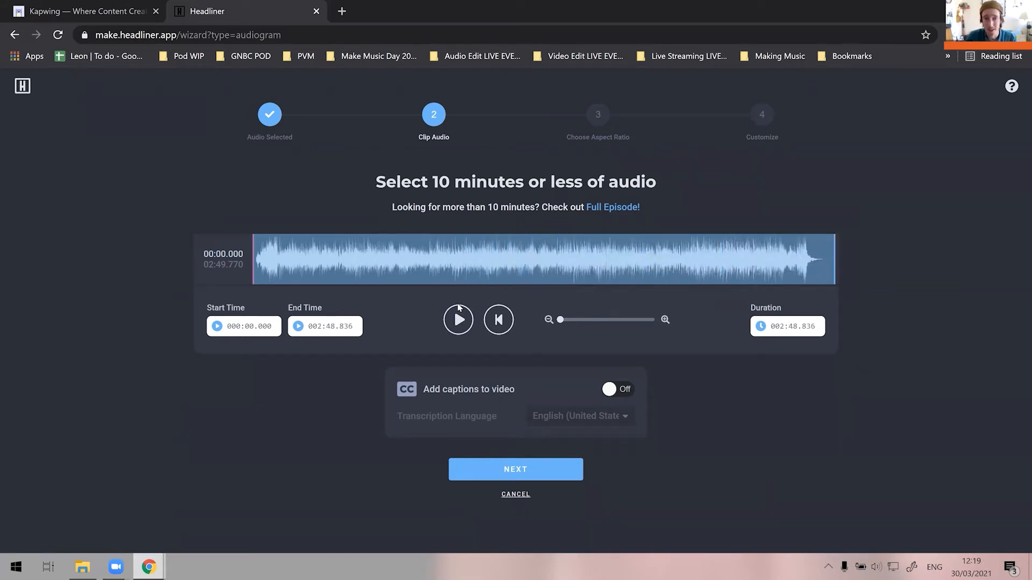
left_click(458, 320)
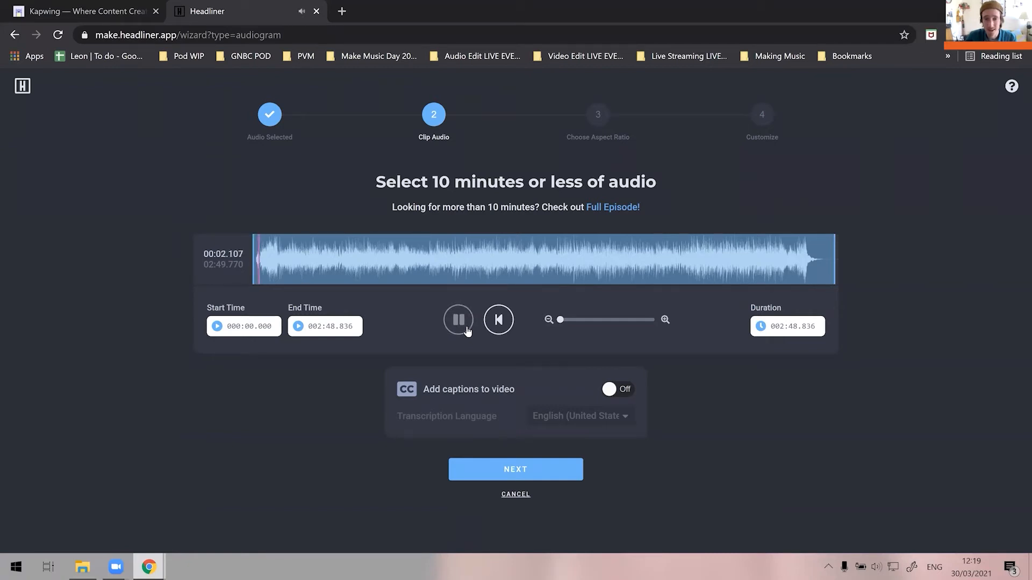
left_click(467, 314)
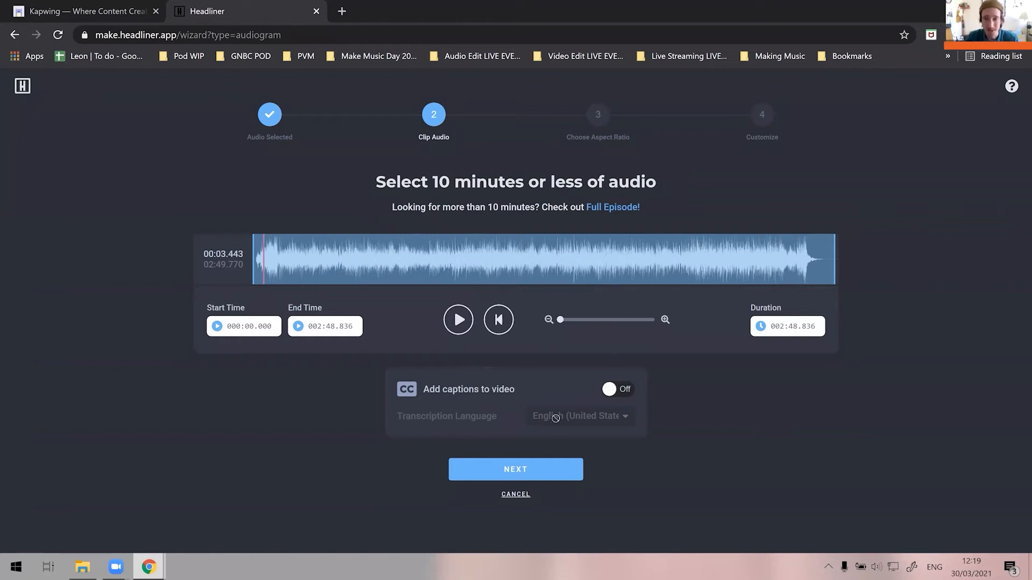
left_click(566, 470)
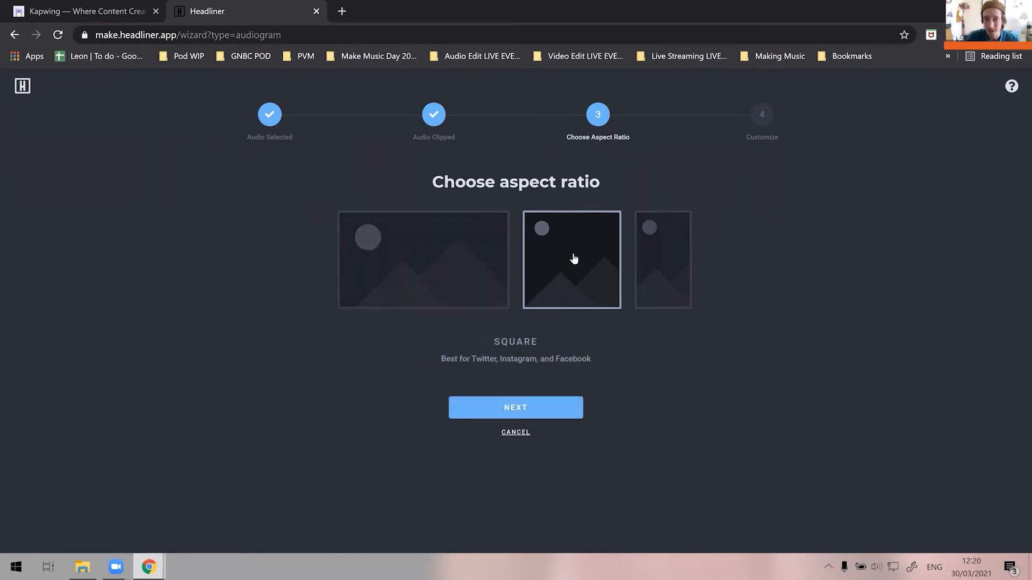
left_click(557, 410)
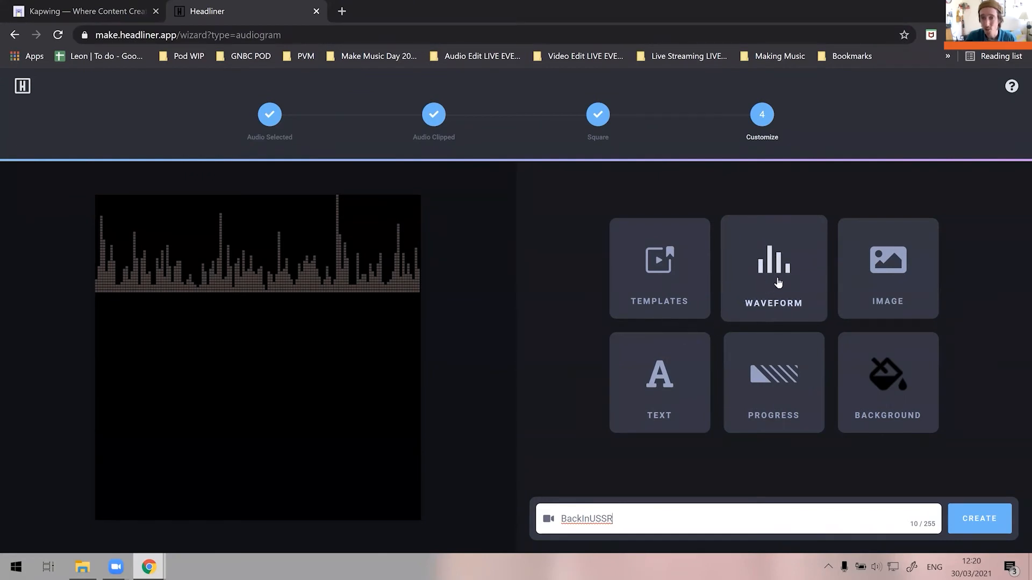
Step: Try several waveform styles, including the circular blob, and settle on the solid mirrored waveform beside the no-waveform option
left_click(777, 279)
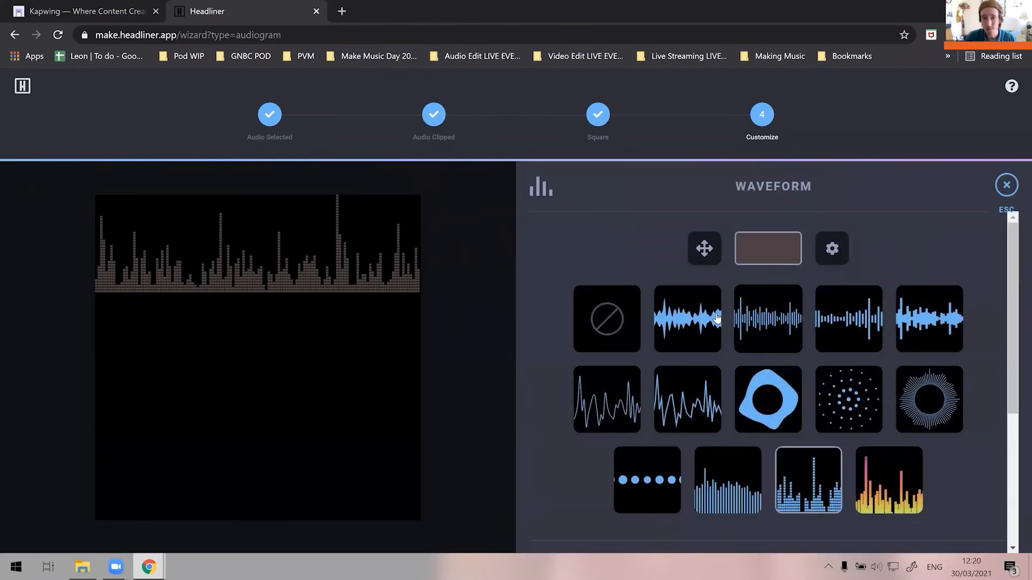
left_click(694, 318)
left_click(793, 321)
left_click(836, 328)
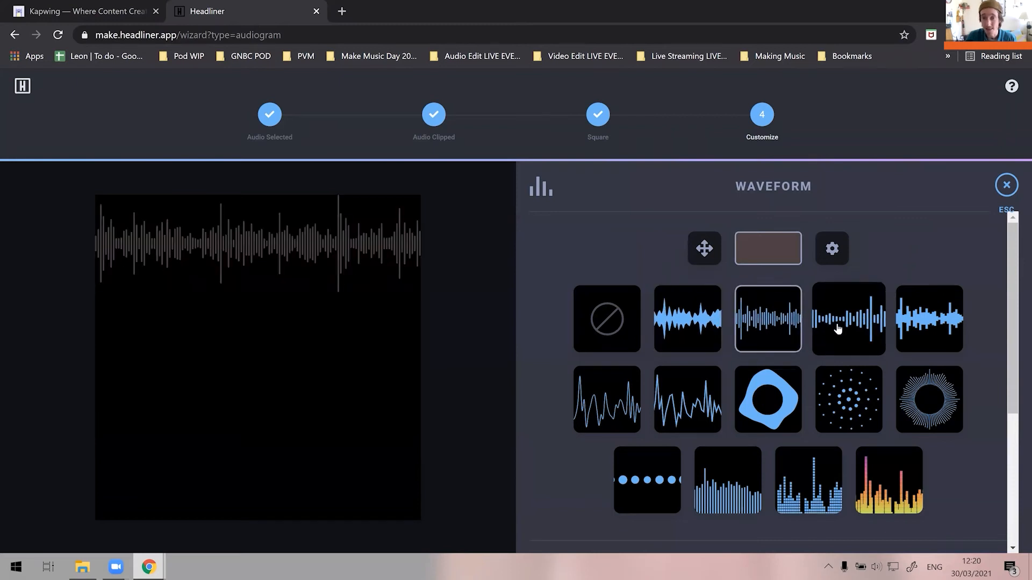
left_click(905, 327)
left_click(849, 398)
left_click(760, 396)
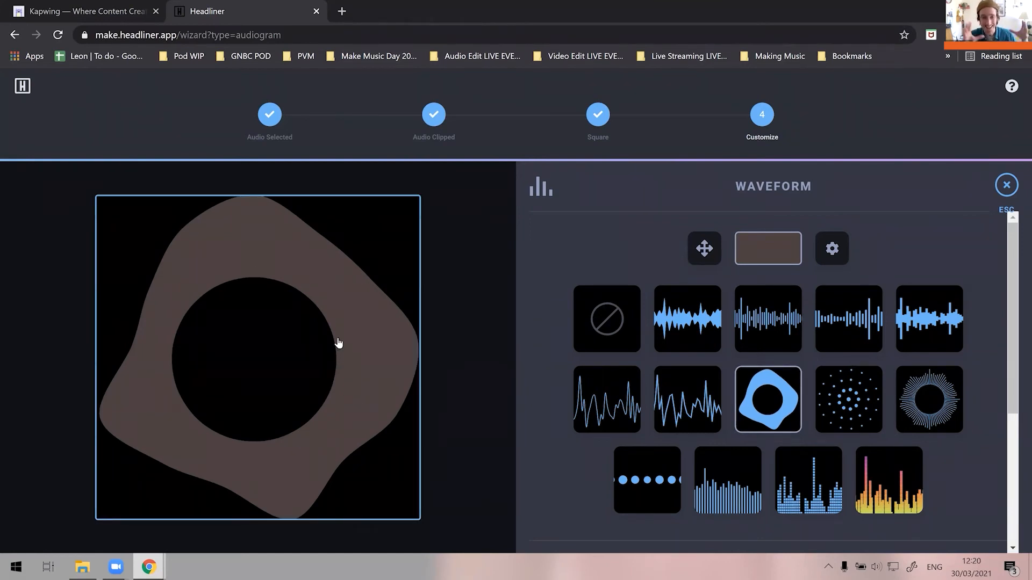
left_click(672, 336)
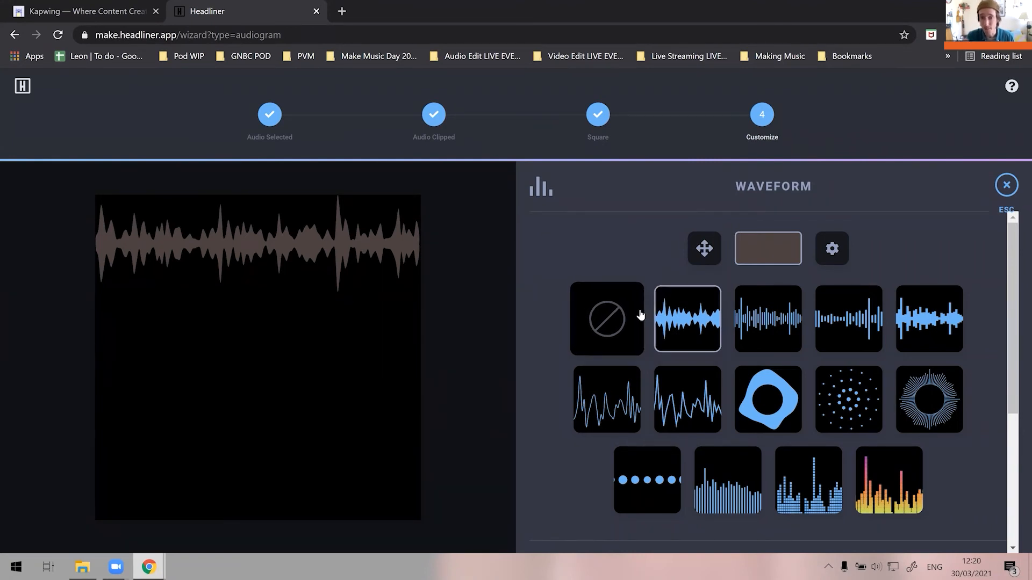
Step: Recolour the waveform bright red (RGB 255, 3, 3) and close the waveform settings
left_click(800, 247)
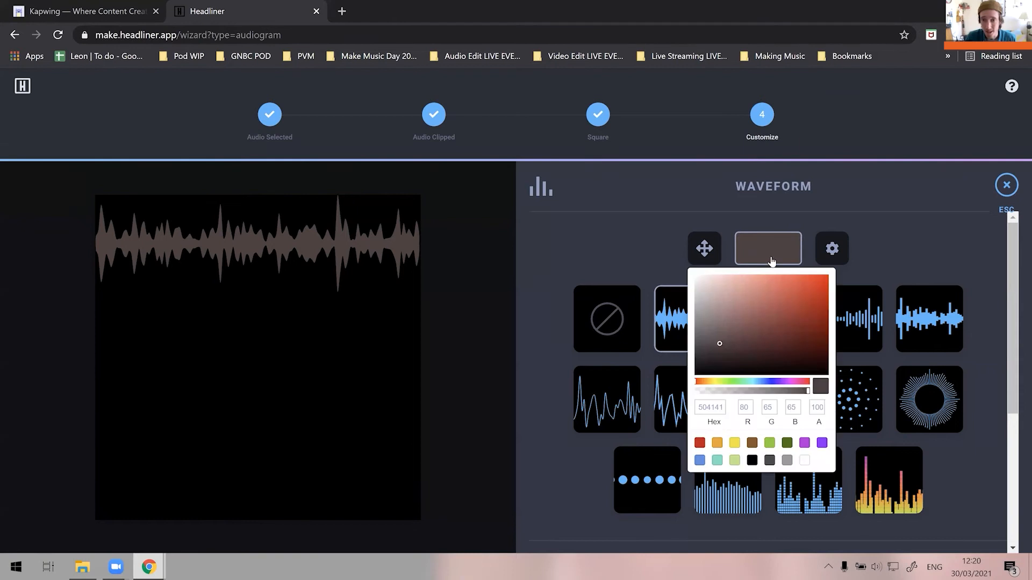
left_click_drag(789, 327, 833, 274)
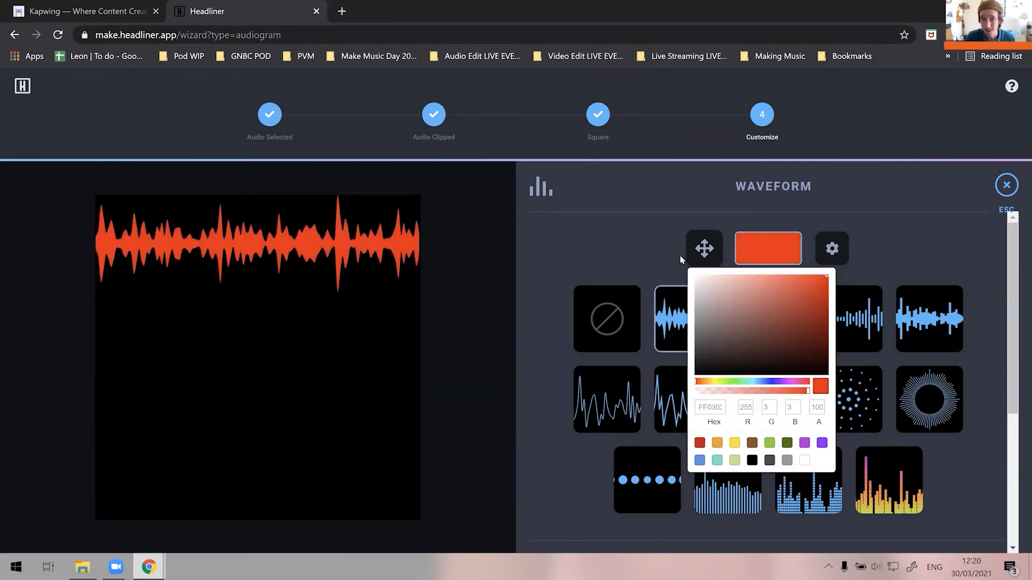
left_click(665, 257)
scroll(614, 229, "down", 2)
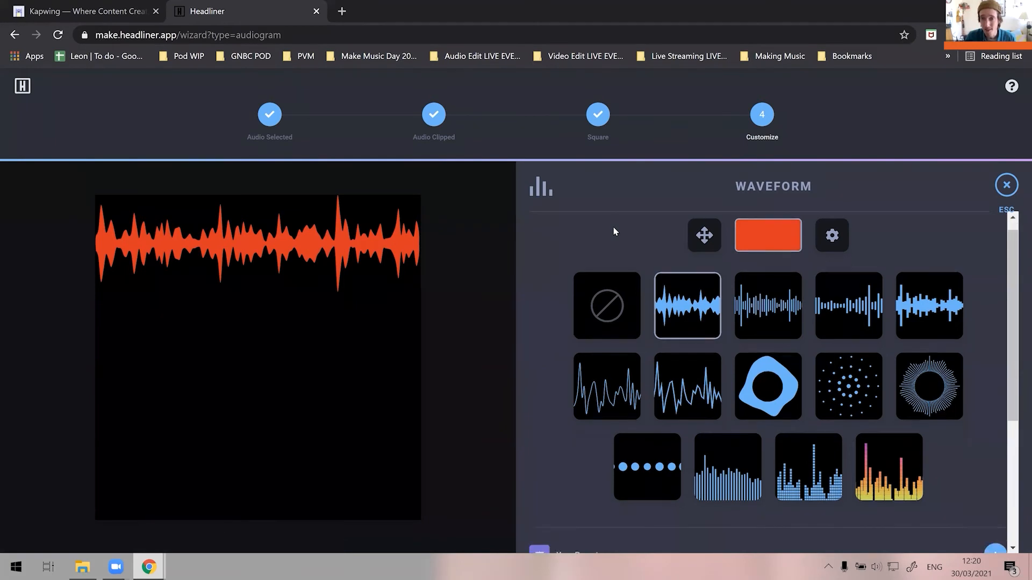
scroll(614, 231, "up", 2)
left_click(1006, 185)
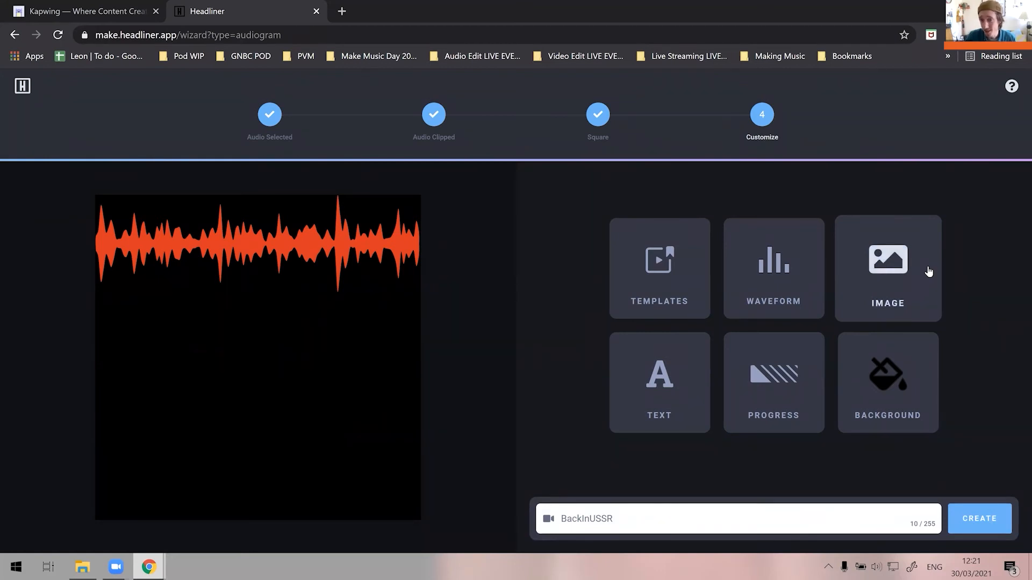
Step: Upload the Bussey Building-6 photo from MMD VIDEO EDITING SESSION's Thumbnail folder as the audiogram image and close the image settings
left_click(929, 272)
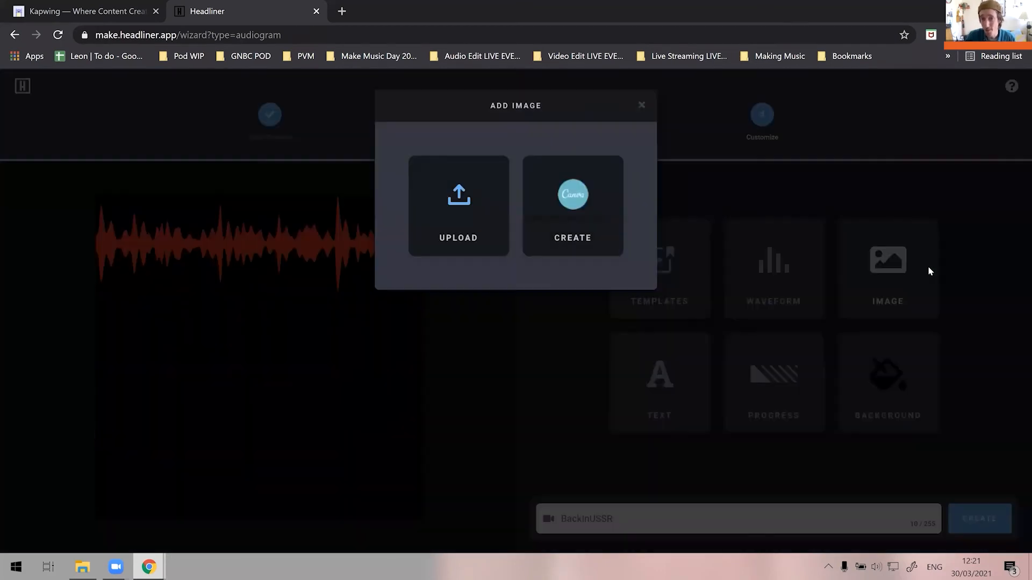
left_click(463, 219)
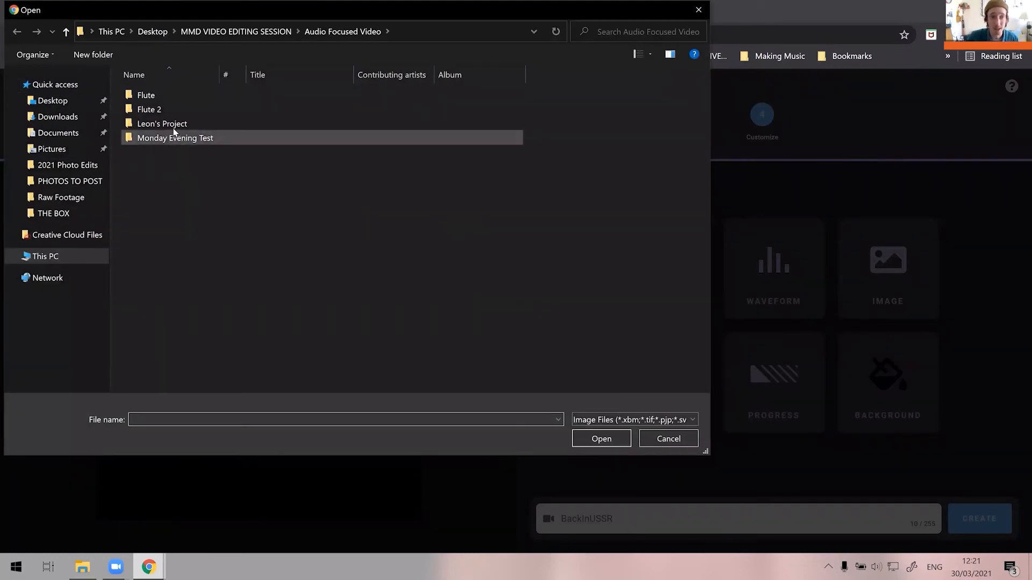
left_click(268, 33)
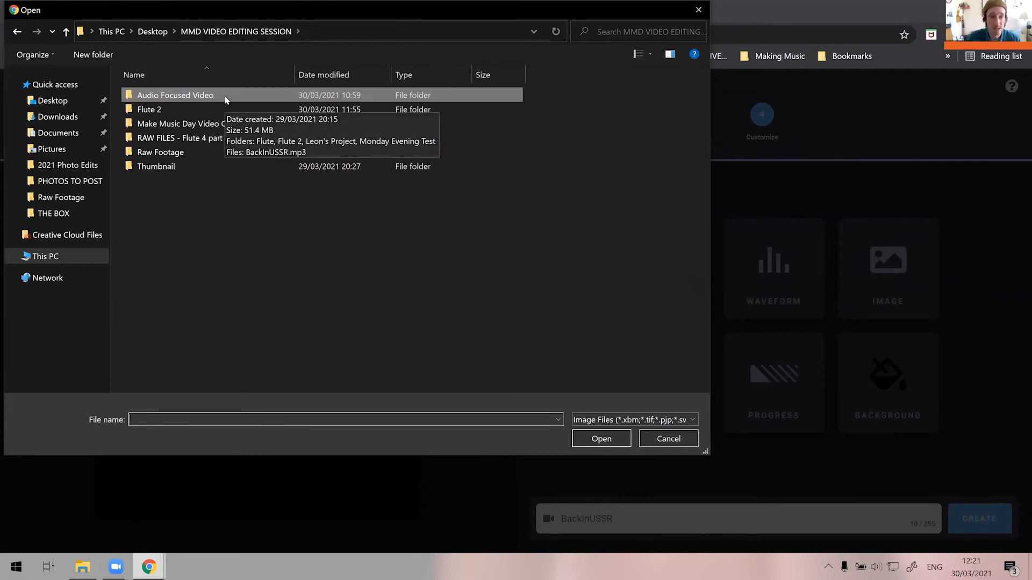
left_click(172, 170)
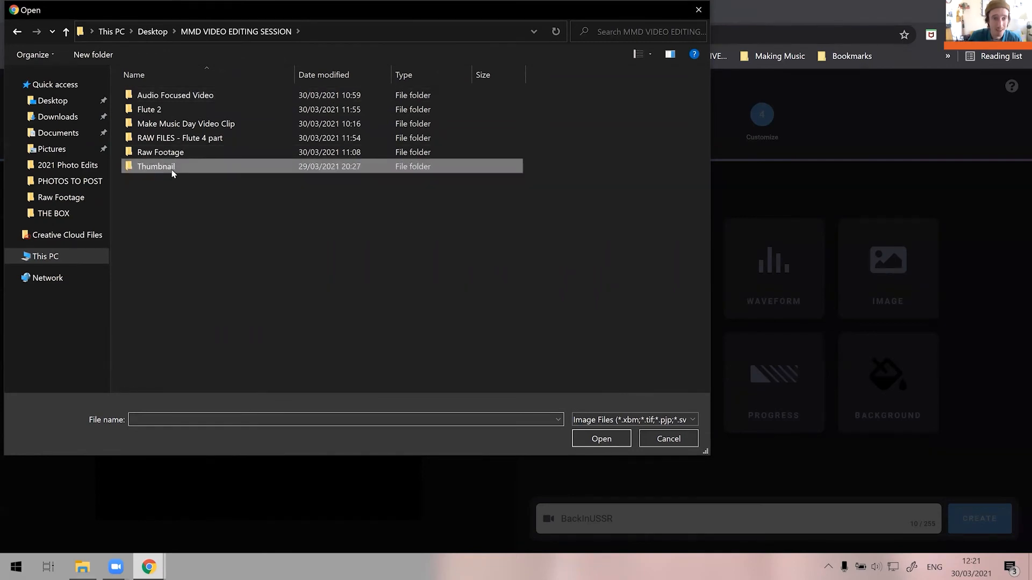
double_click(172, 170)
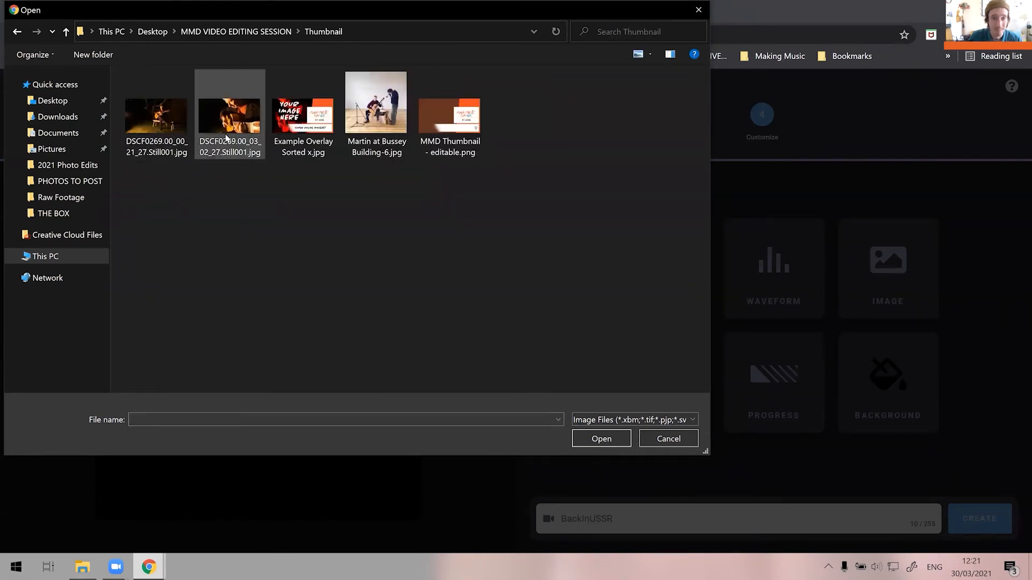
left_click(394, 134)
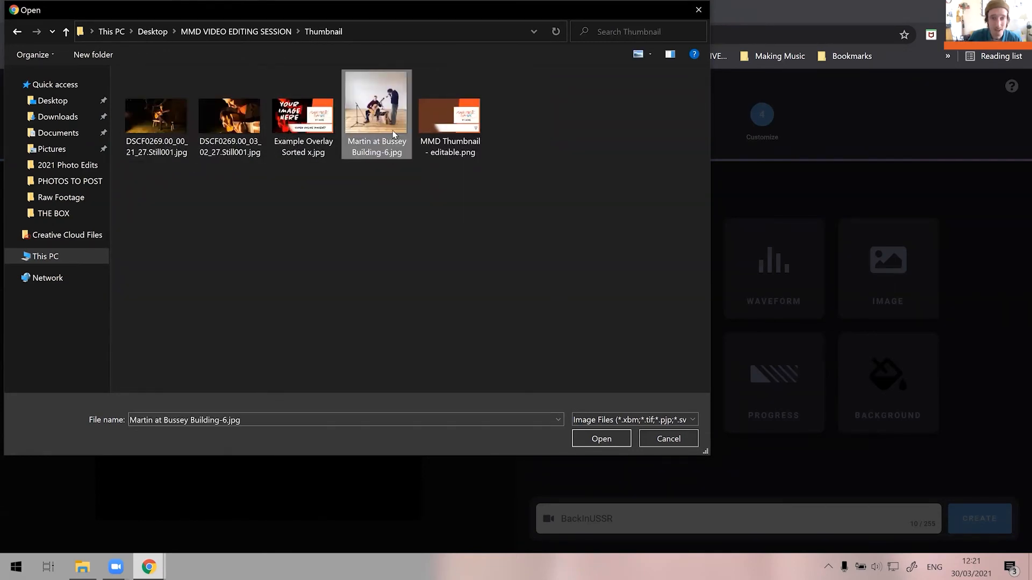
left_click(601, 439)
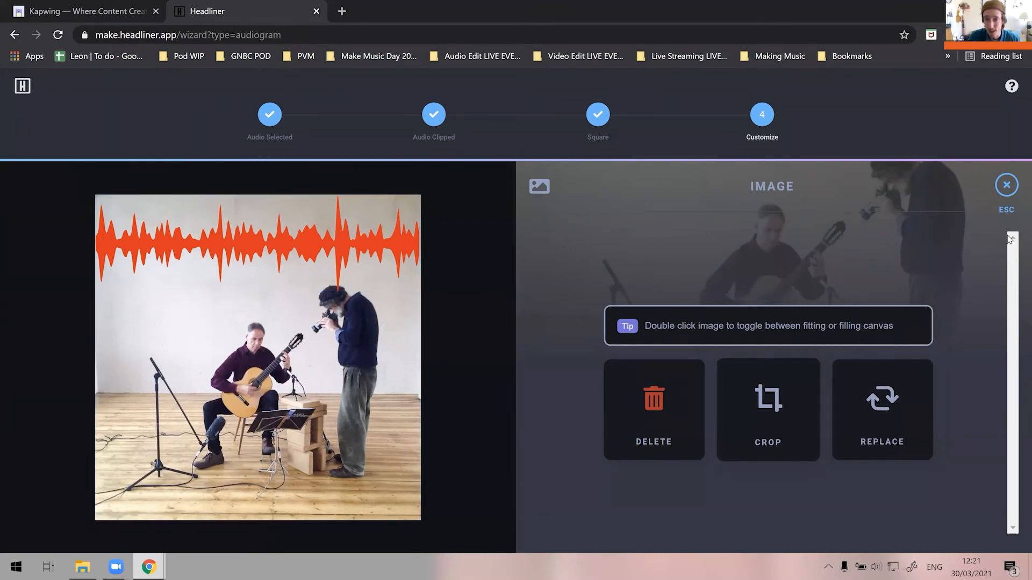
left_click(1005, 185)
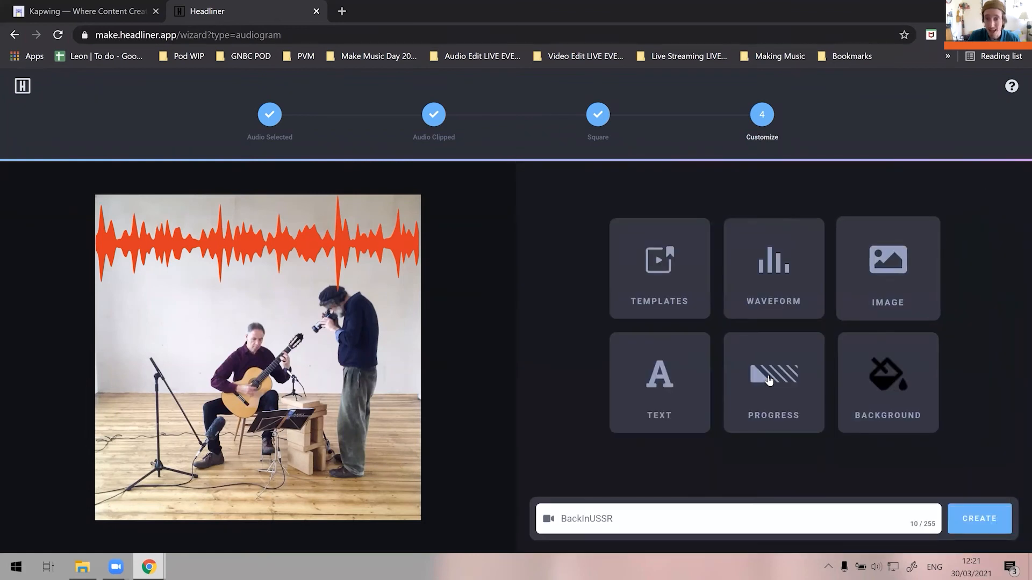
Step: Start a new text overlay for the audiogram and replace its placeholder with "Summer Performance"
left_click(689, 391)
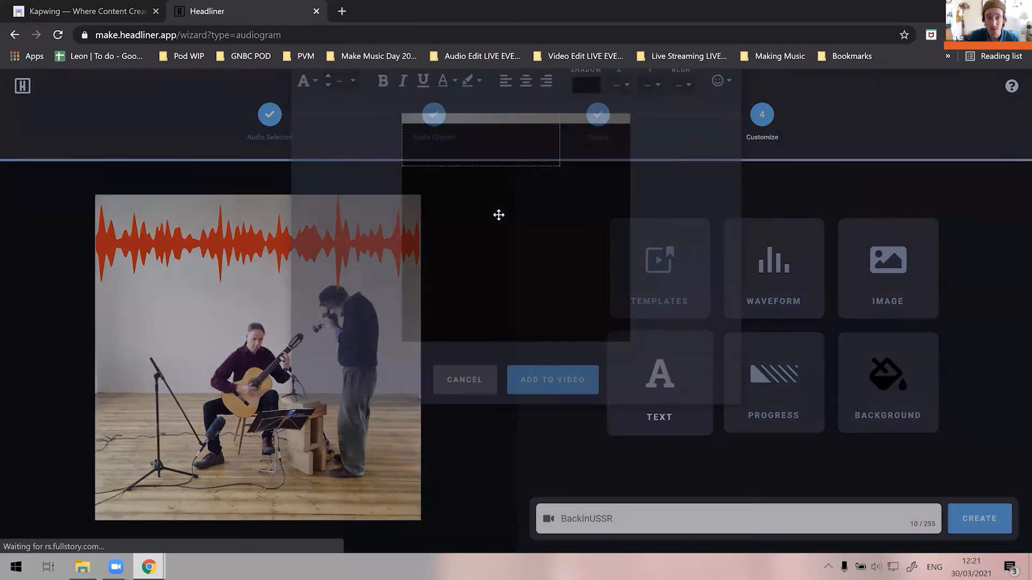
double_click(473, 197)
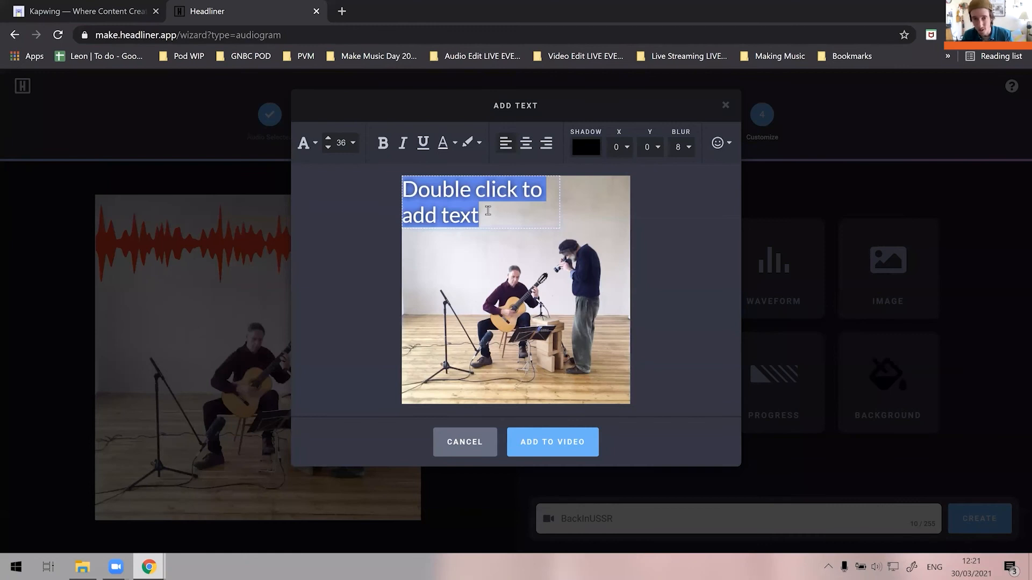
type("Summer Performance")
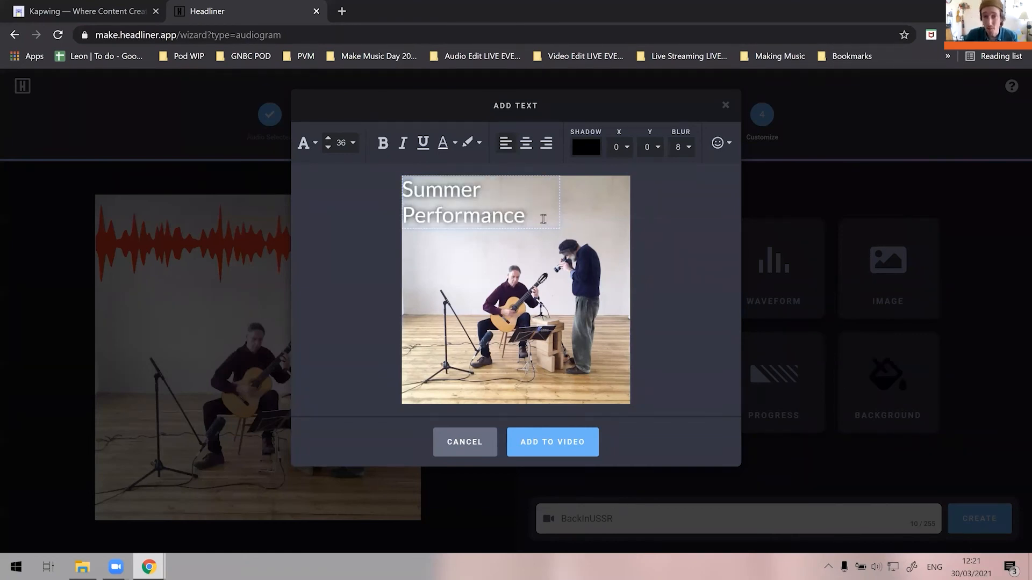
Step: Make the whole "Summer Performance" title bold, italic and centre-aligned, and add it to the video
left_click_drag(540, 218, 402, 187)
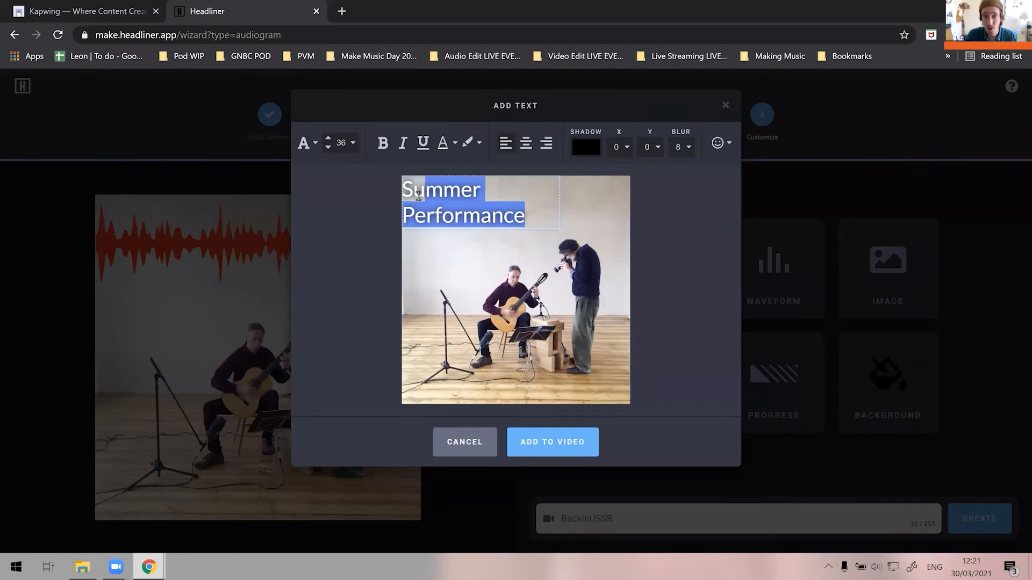
left_click(383, 143)
left_click(402, 143)
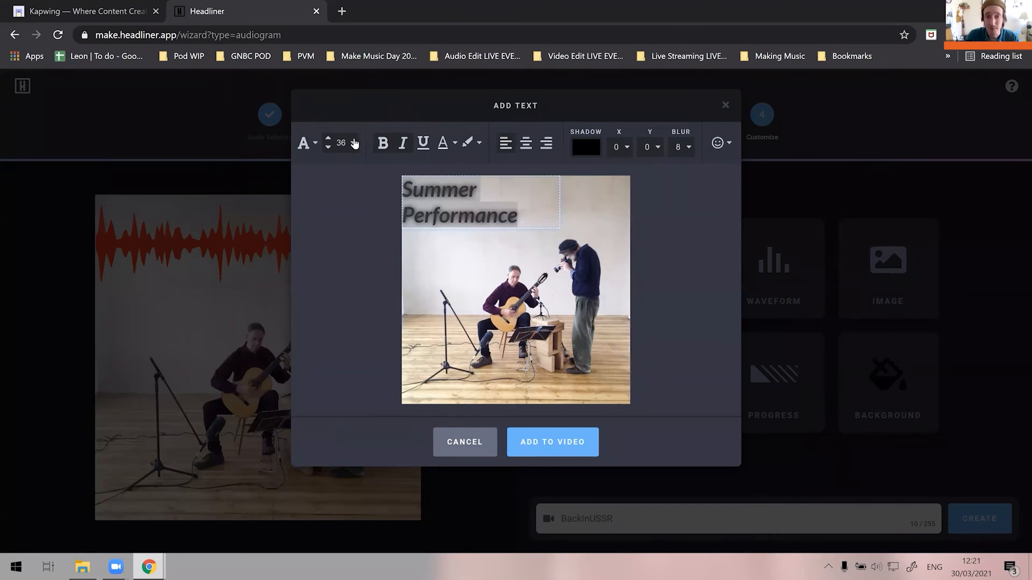
left_click(524, 144)
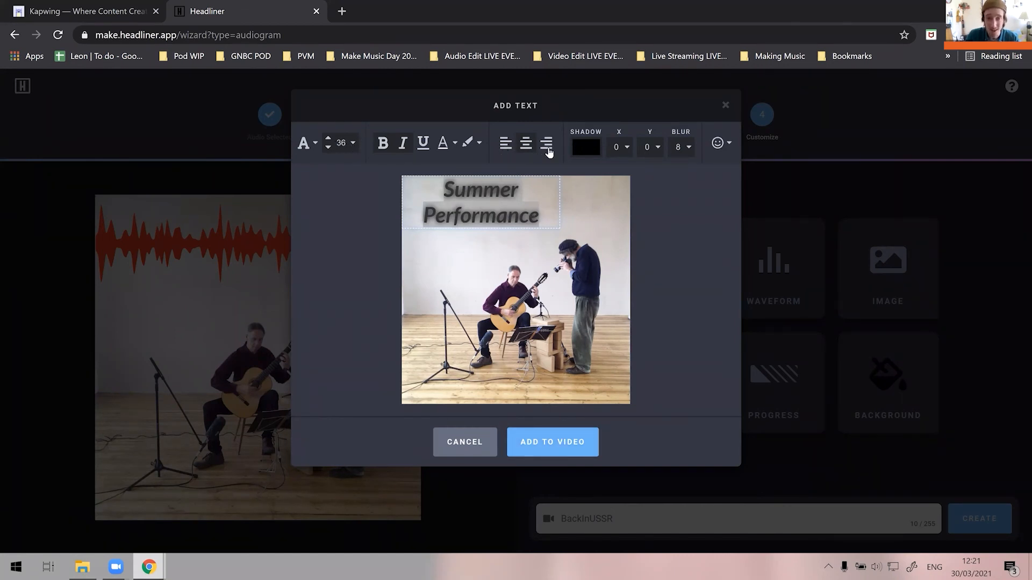
left_click(546, 451)
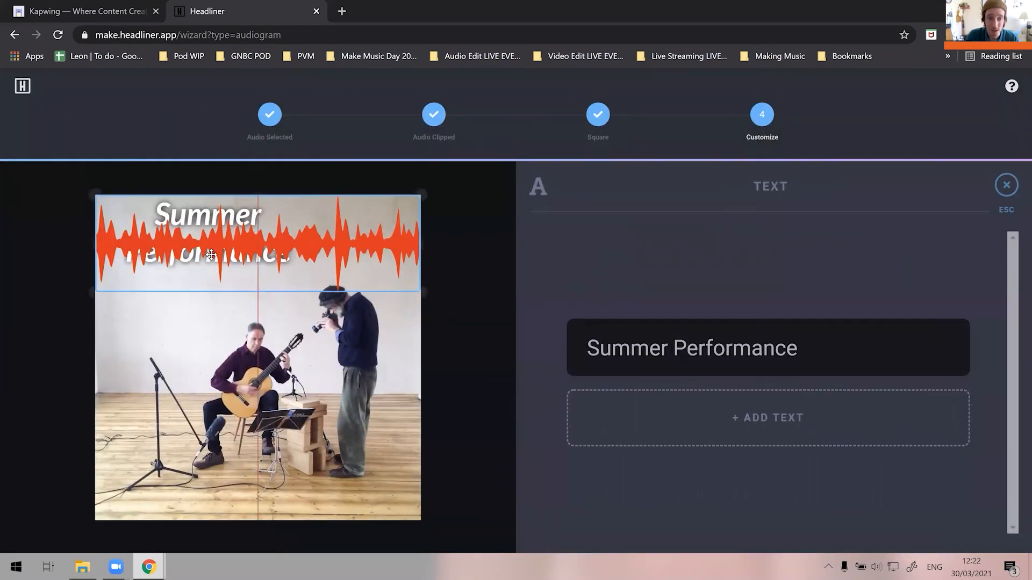
Step: Move the waveform down over the wooden floor near the photo's lower edge, shift the title slightly lower, and close the waveform settings
left_click(212, 251)
left_click_drag(212, 250, 217, 420)
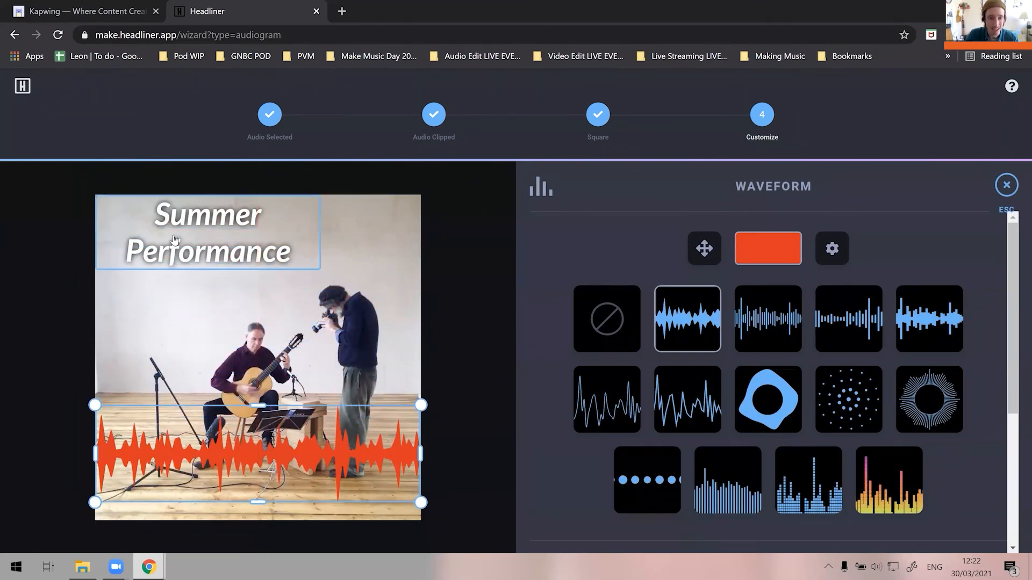
mouse_move(159, 233)
left_mouse_down()
mouse_move(158, 261)
mouse_move(149, 250)
left_mouse_up()
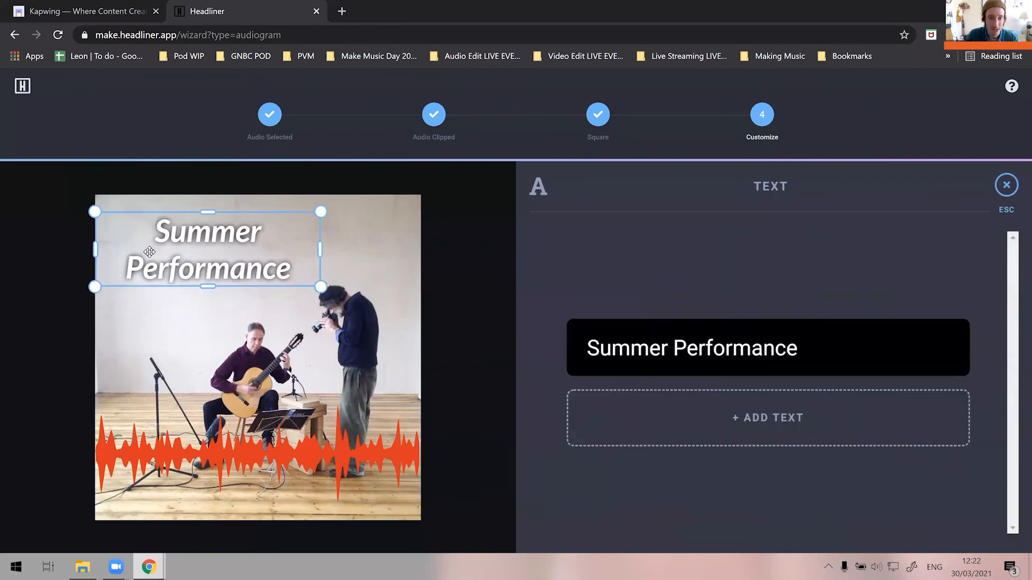
left_click(241, 442)
mouse_move(241, 442)
left_mouse_down()
mouse_move(241, 424)
mouse_move(243, 463)
left_mouse_up()
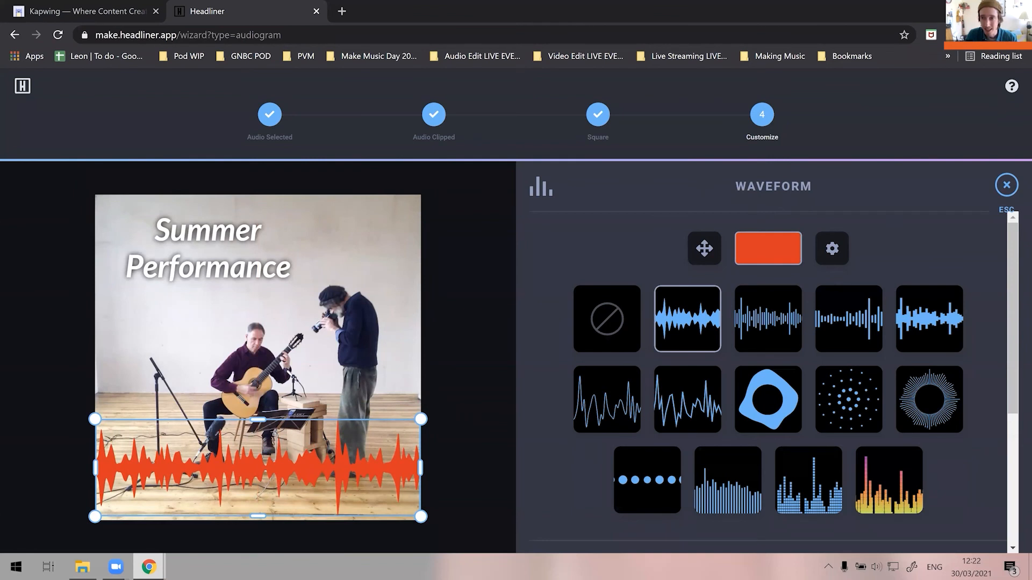
left_click(1007, 186)
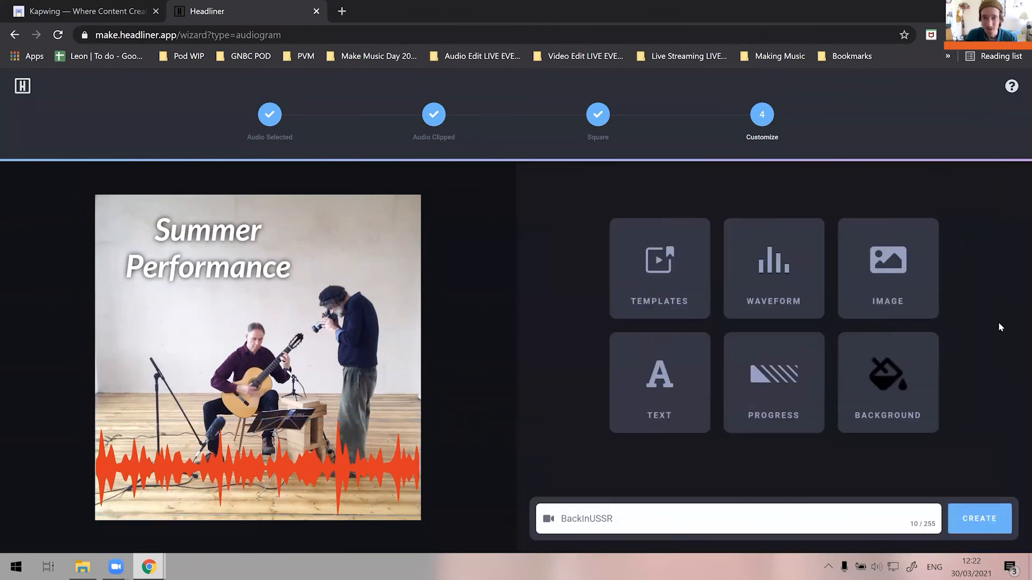
Step: Create the audiogram under the name BackInUSSR and export it straight away, skipping the advanced editor
double_click(601, 519)
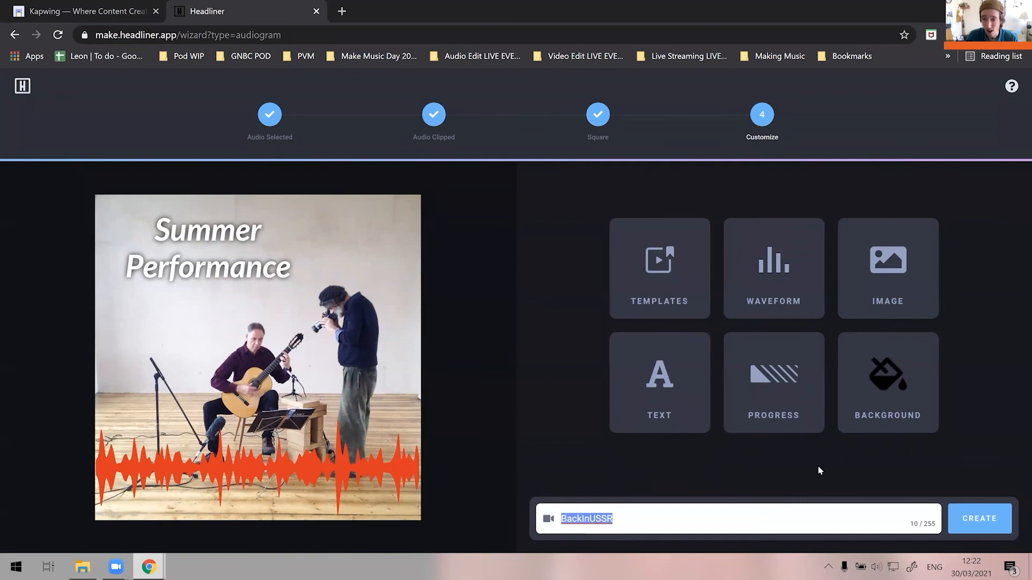
left_click(992, 516)
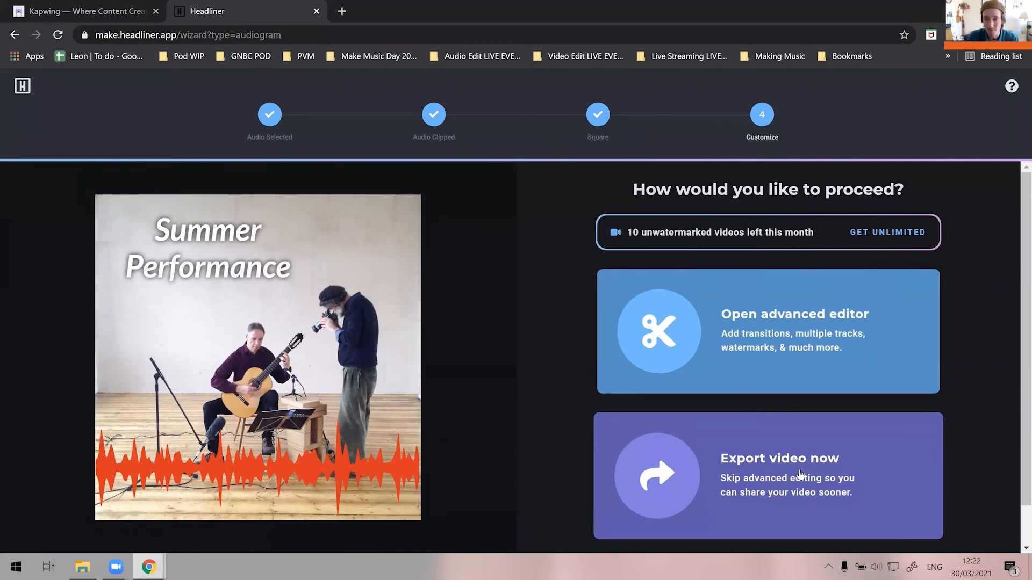
left_click(830, 482)
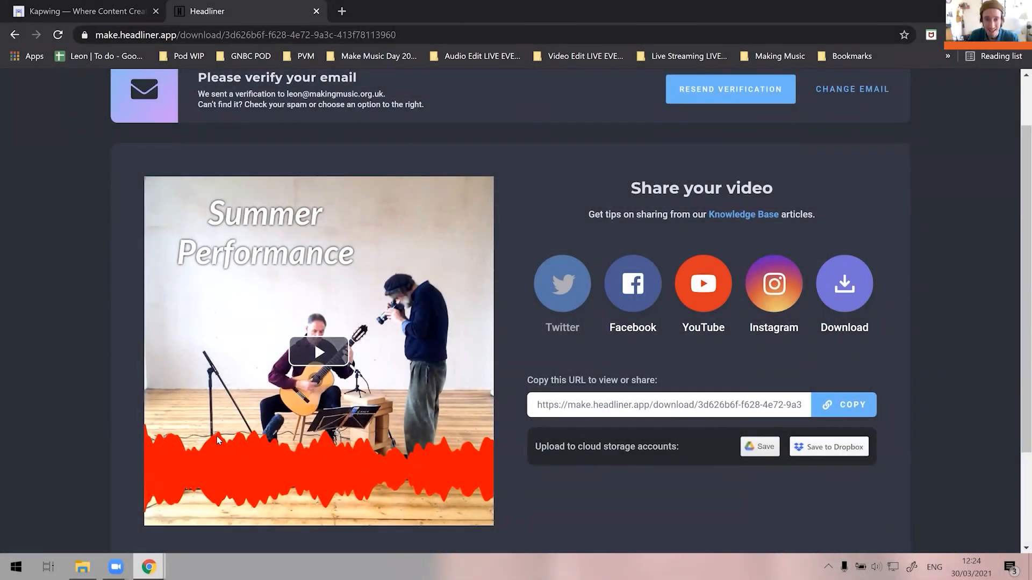
Step: Play the first ten seconds or so of the exported video to check the moving waveform, and pause it
left_click(318, 356)
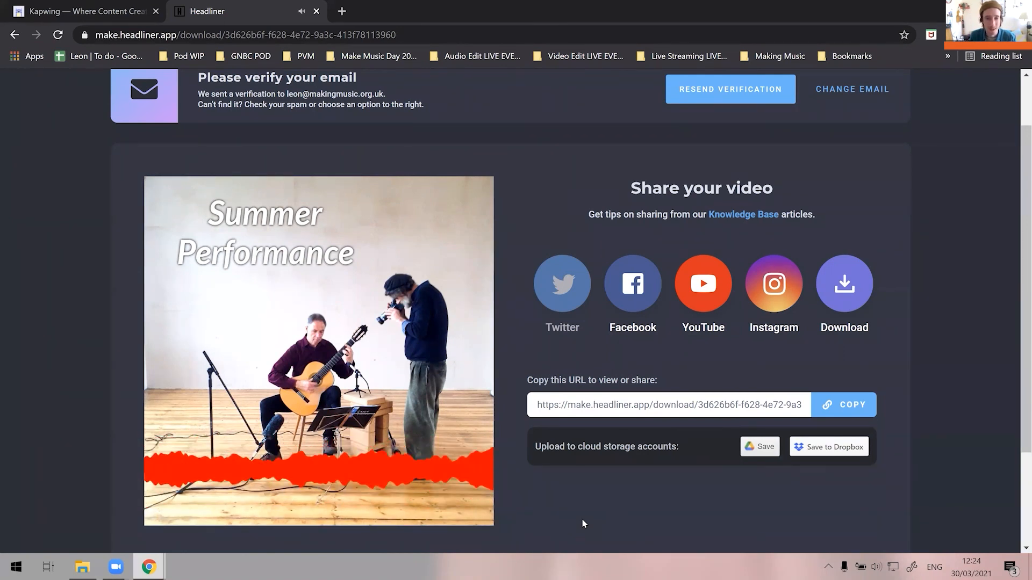
mouse_move(220, 516)
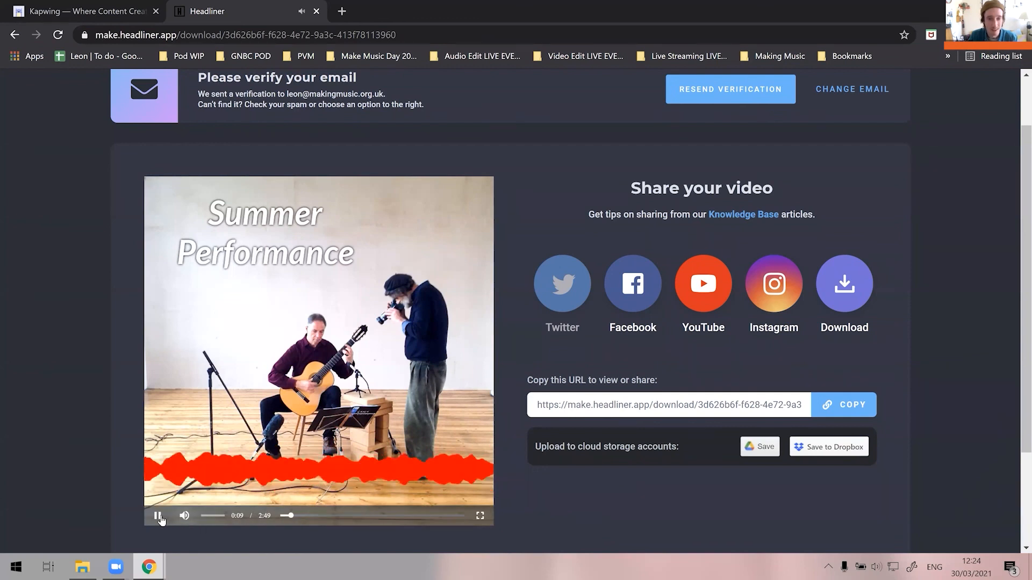
left_click(275, 304)
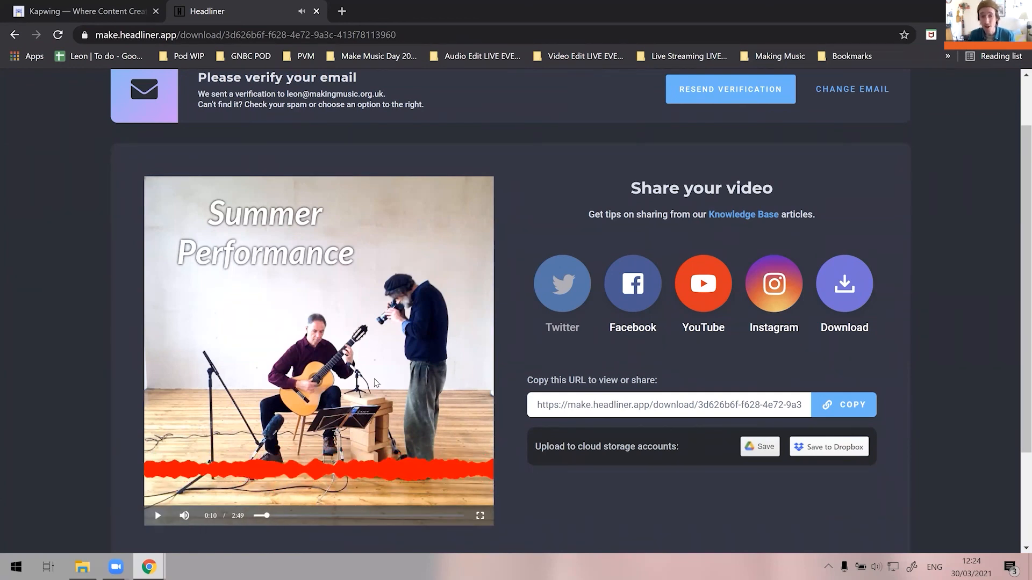